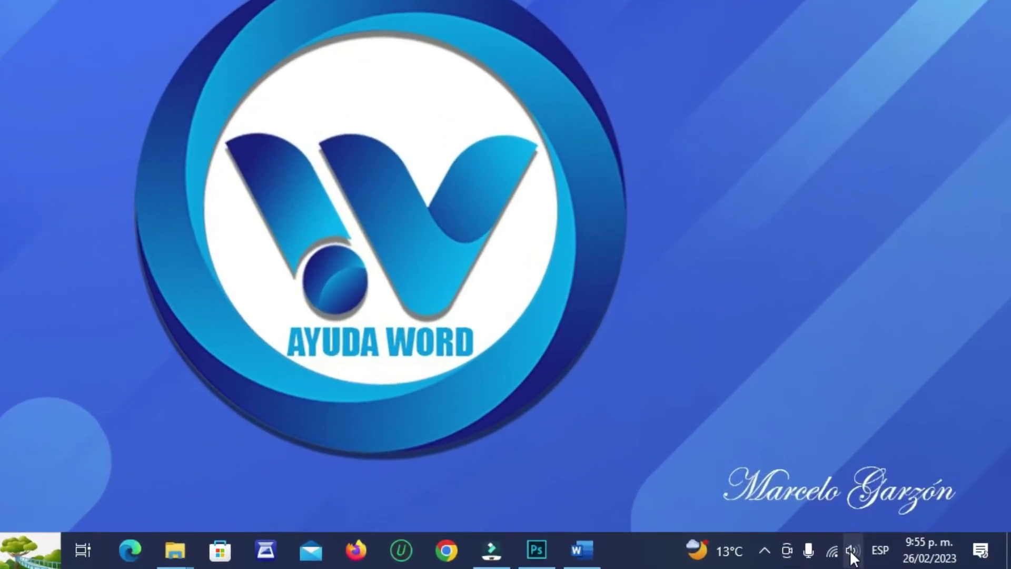
# Check the Sound settings input devices, keeping USB PnP Audio Device as the microphone, then close Settings
pyautogui.rightClick(859, 551)
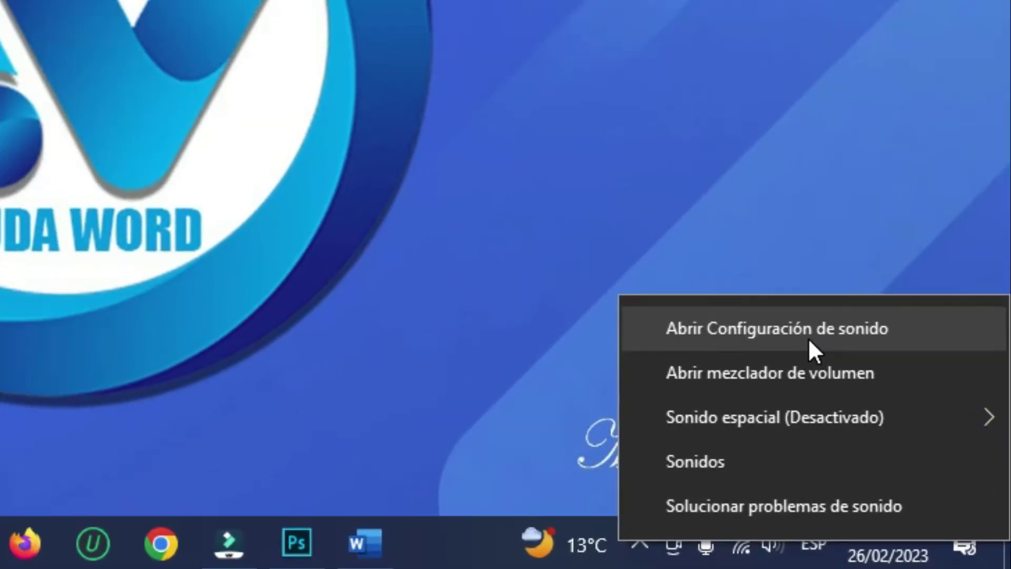
pyautogui.click(812, 334)
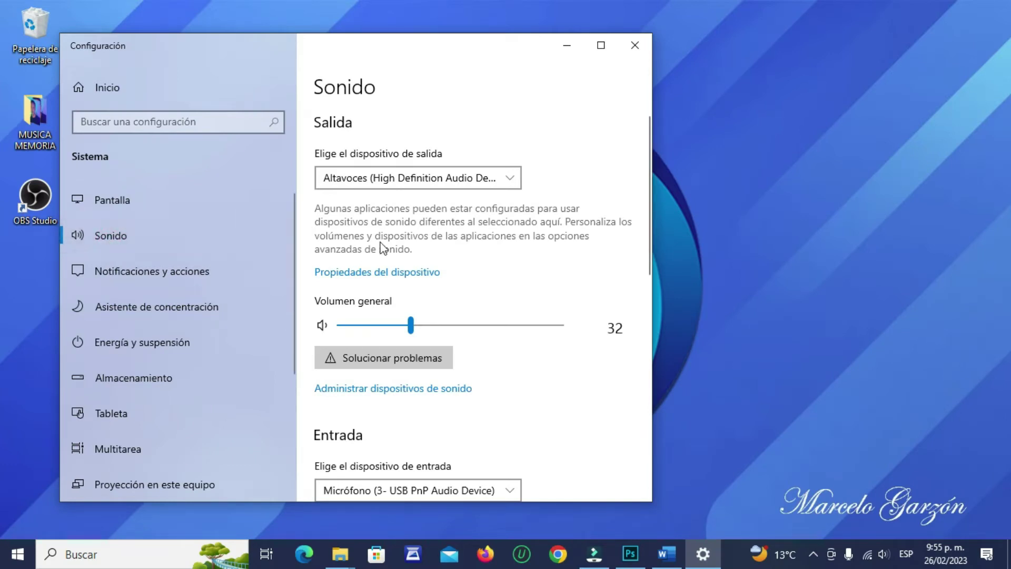
pyautogui.scroll(-1, 389, 247)
pyautogui.scroll(-2, 388, 246)
pyautogui.scroll(-1, 389, 247)
pyautogui.scroll(-2, 389, 246)
pyautogui.scroll(2, 389, 246)
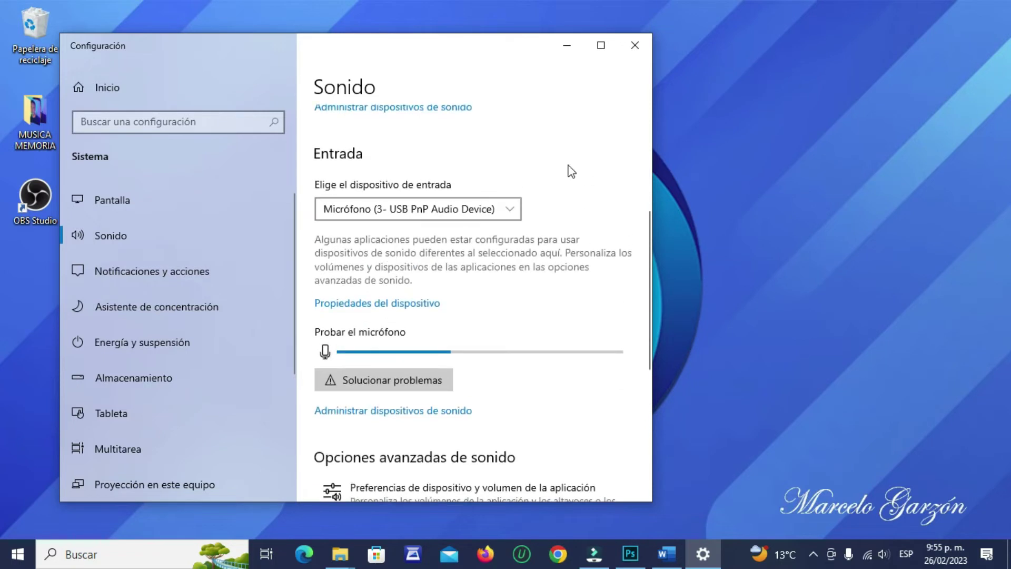
pyautogui.click(512, 213)
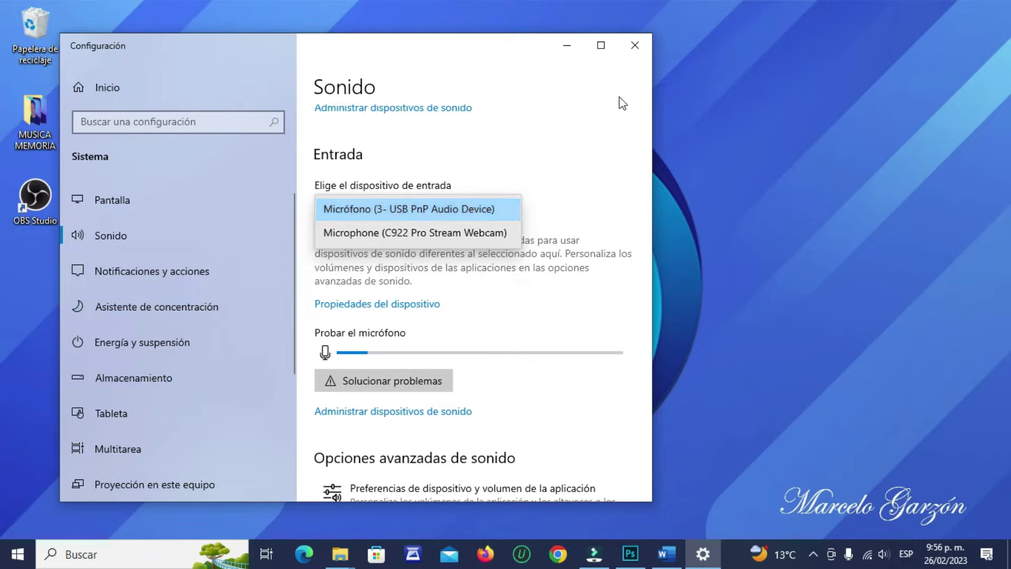
pyautogui.click(637, 45)
pyautogui.click(100, 553)
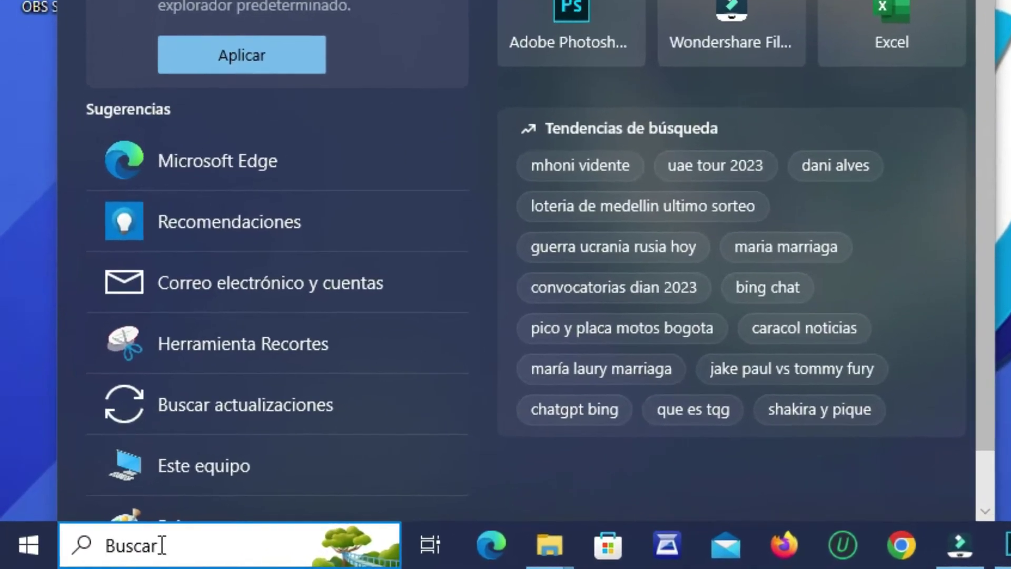
# Turn on online speech recognition under Privacidad > Voz, then return to the Word document
pyautogui.write('con')
pyautogui.write('f')
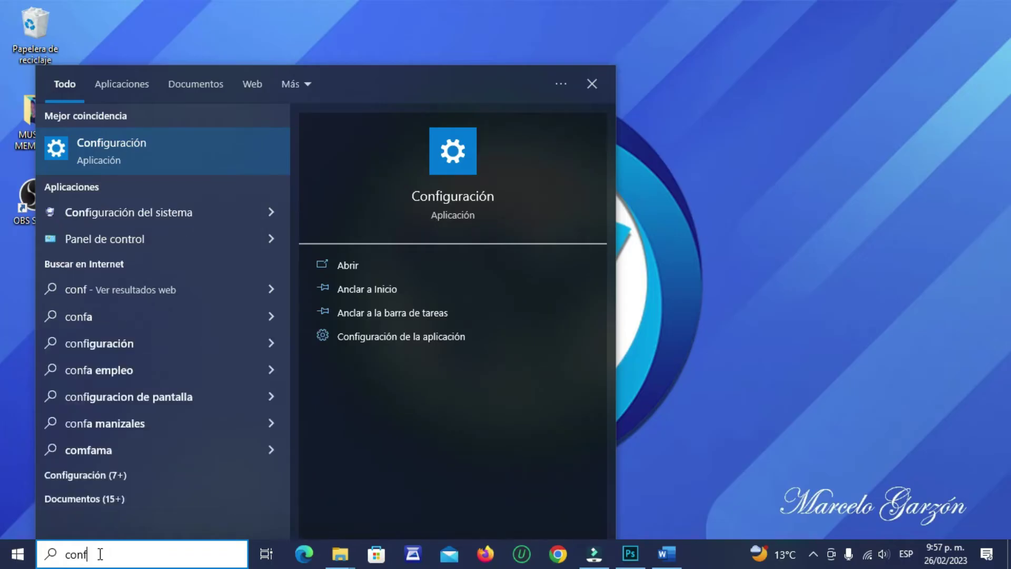
pyautogui.click(110, 152)
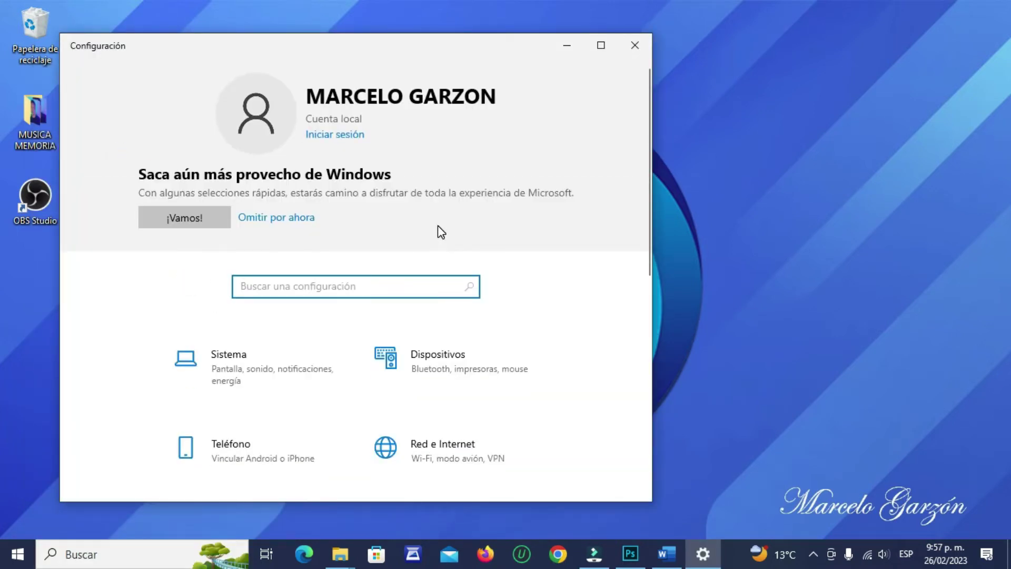
pyautogui.scroll(-2, 438, 225)
pyautogui.scroll(-4, 438, 225)
pyautogui.scroll(-2, 437, 225)
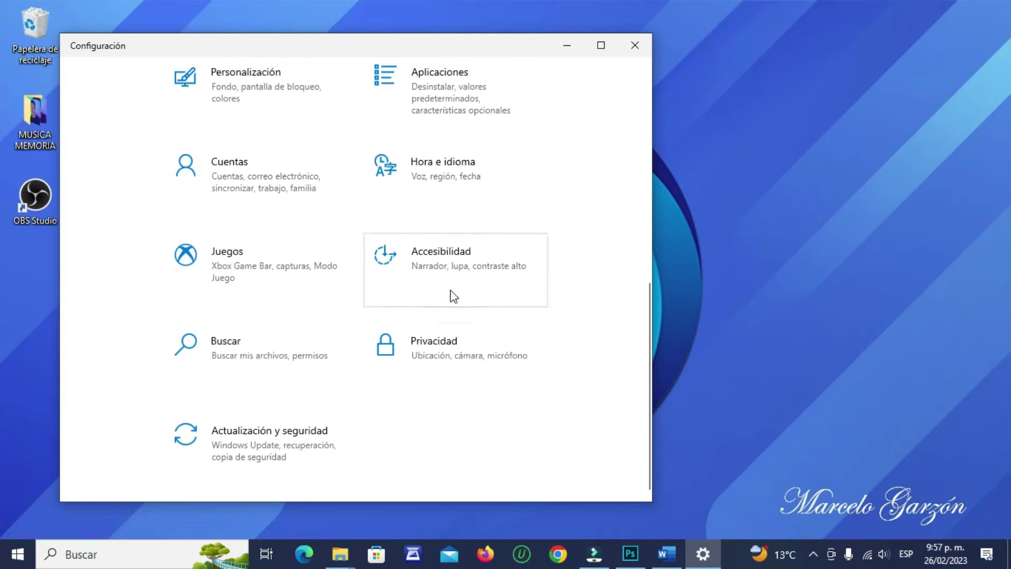
pyautogui.click(449, 358)
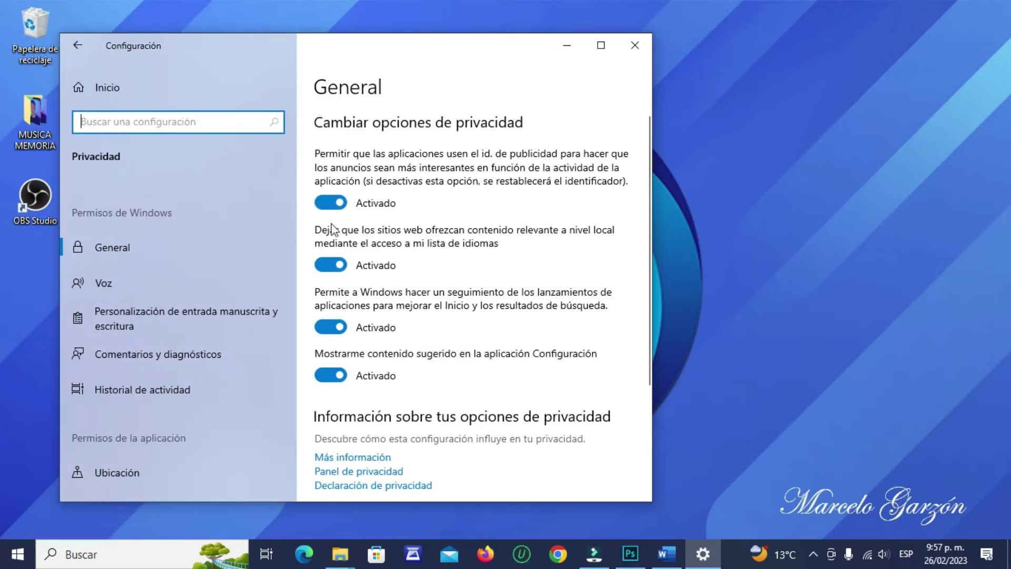
pyautogui.click(123, 282)
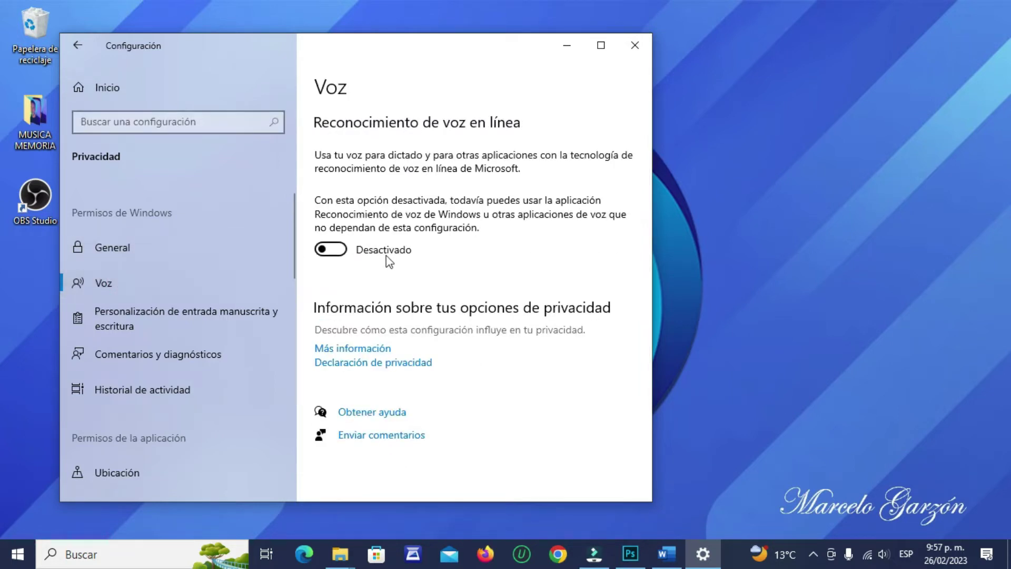
pyautogui.click(343, 252)
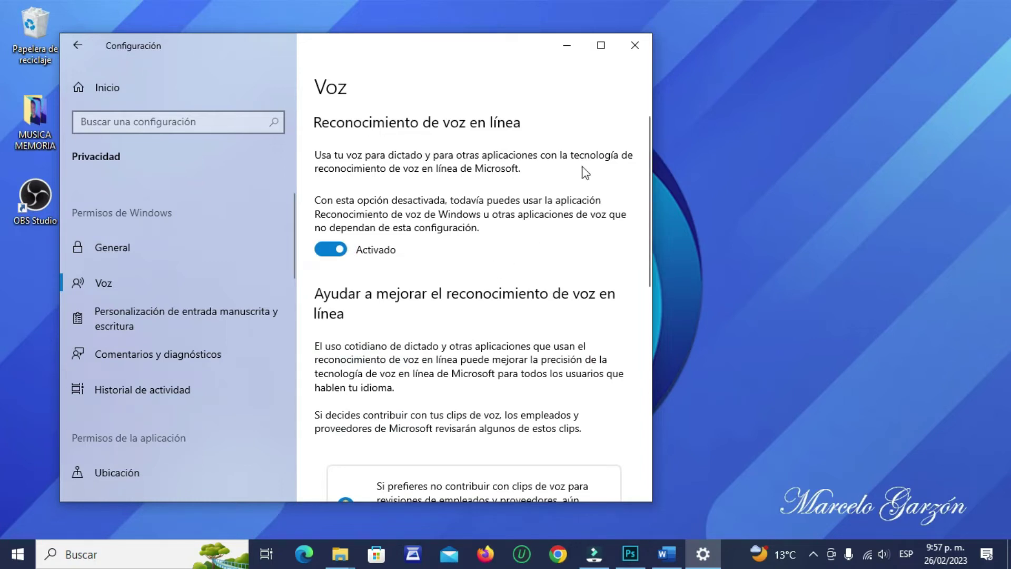
pyautogui.click(566, 45)
pyautogui.click(676, 544)
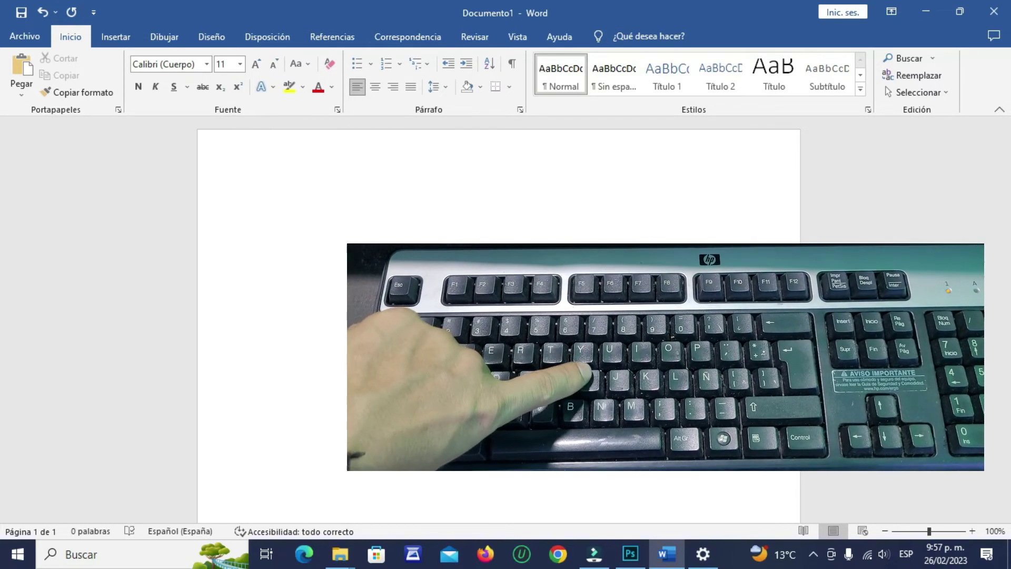
# Start voice typing with Windows+H, dictate 'acá ya se nos activa el micrófono…', and zoom in
pyautogui.press('super+h')
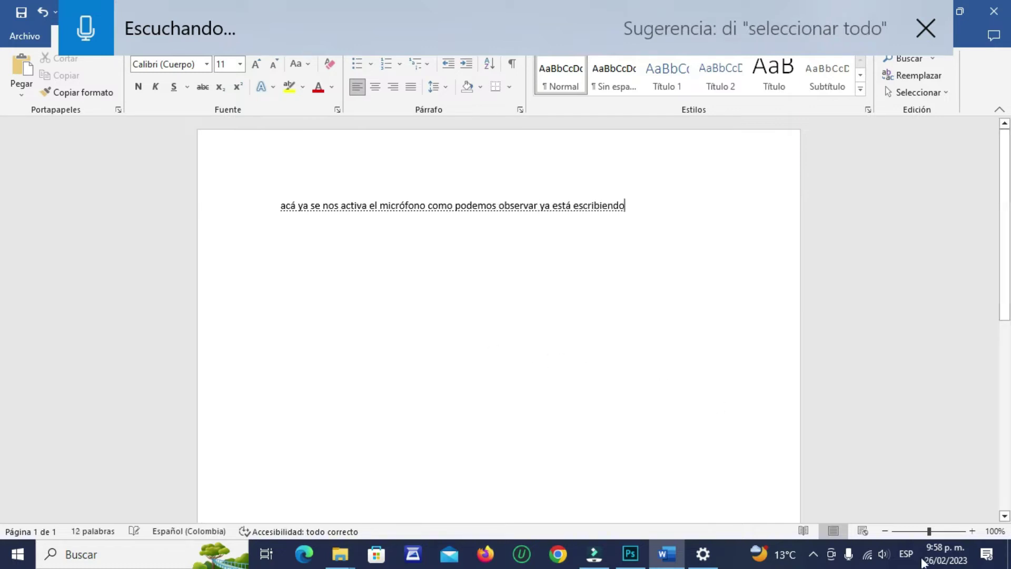
pyautogui.click(978, 530)
pyautogui.click(978, 531)
# Zoom the page in further while dictating the first paragraph and the start of the second
pyautogui.click(978, 530)
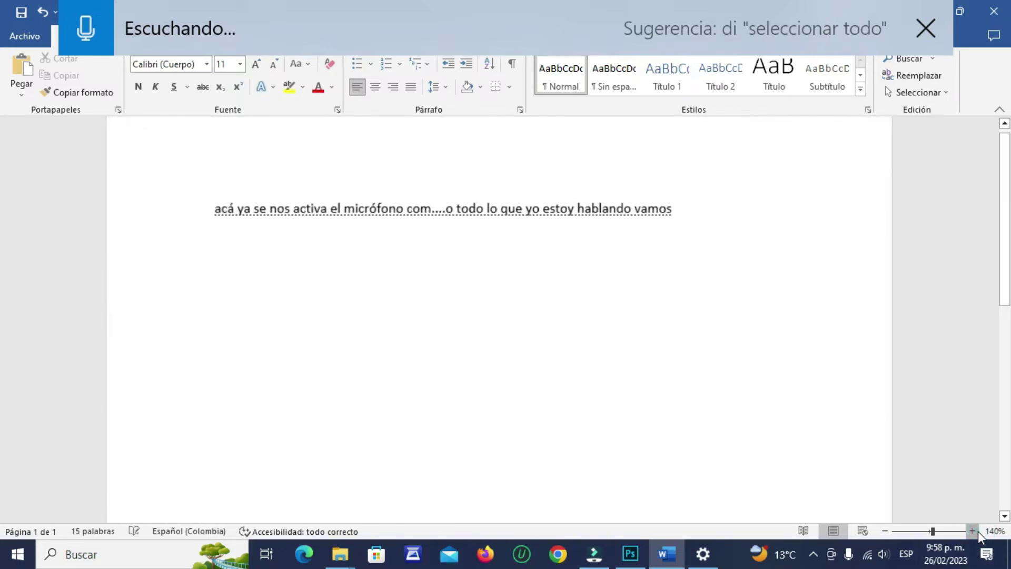
pyautogui.click(978, 531)
pyautogui.click(978, 531)
pyautogui.click(978, 531)
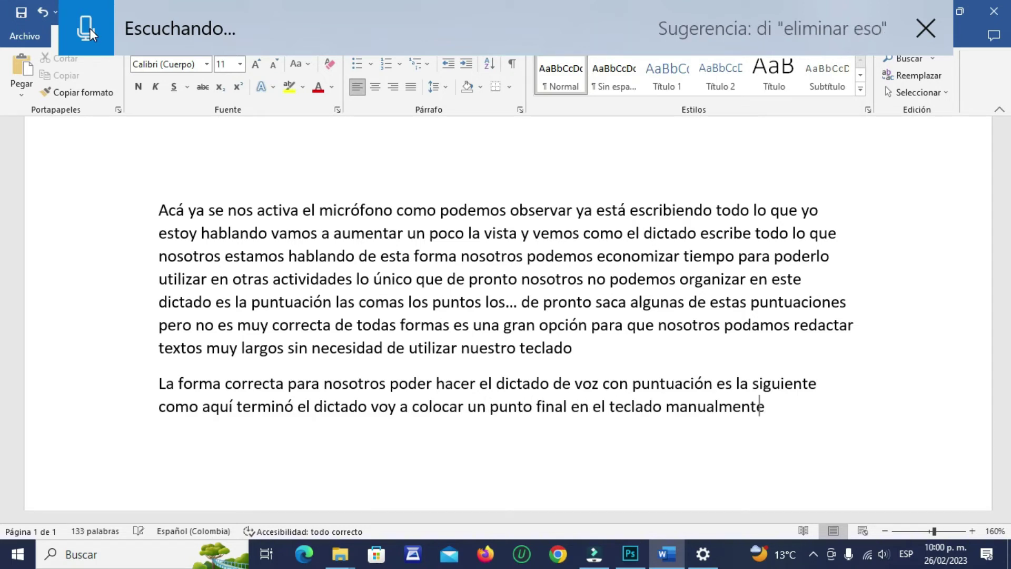
# Pause dictation to add a period after 'manualmente', dictate more, and type a comma after 'micrófono'
pyautogui.click(89, 27)
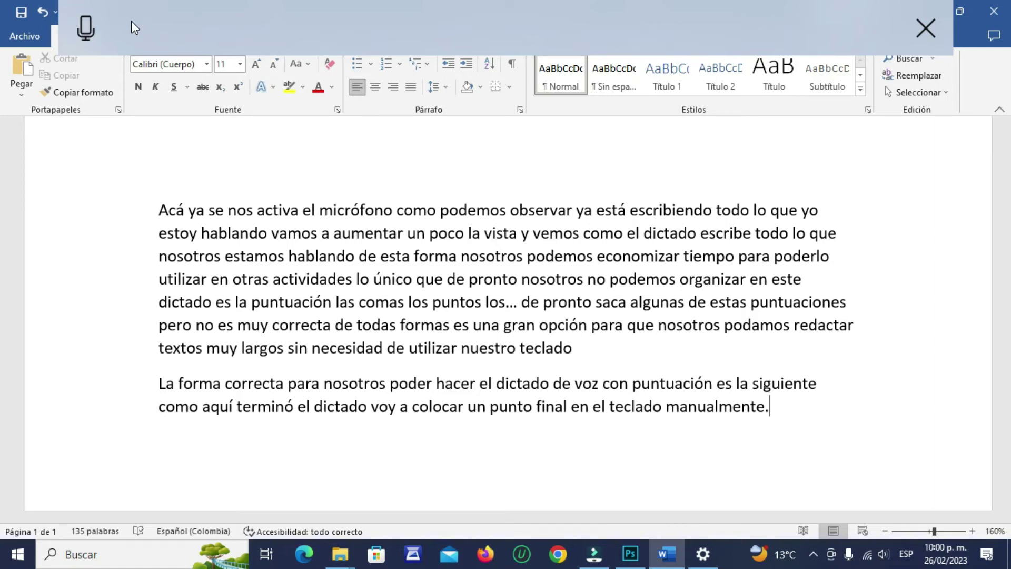
pyautogui.click(86, 30)
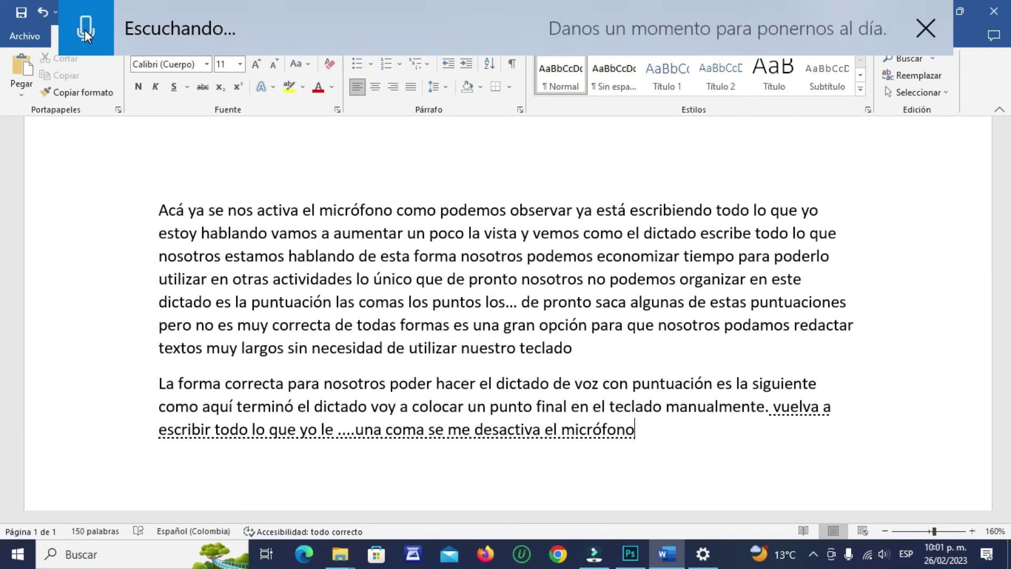
pyautogui.write(',')
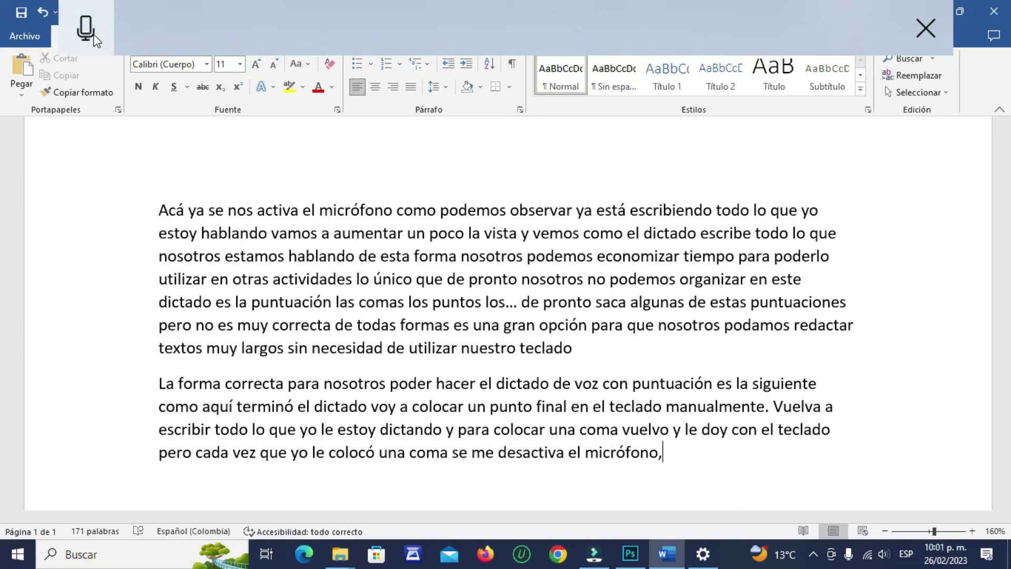
pyautogui.click(87, 31)
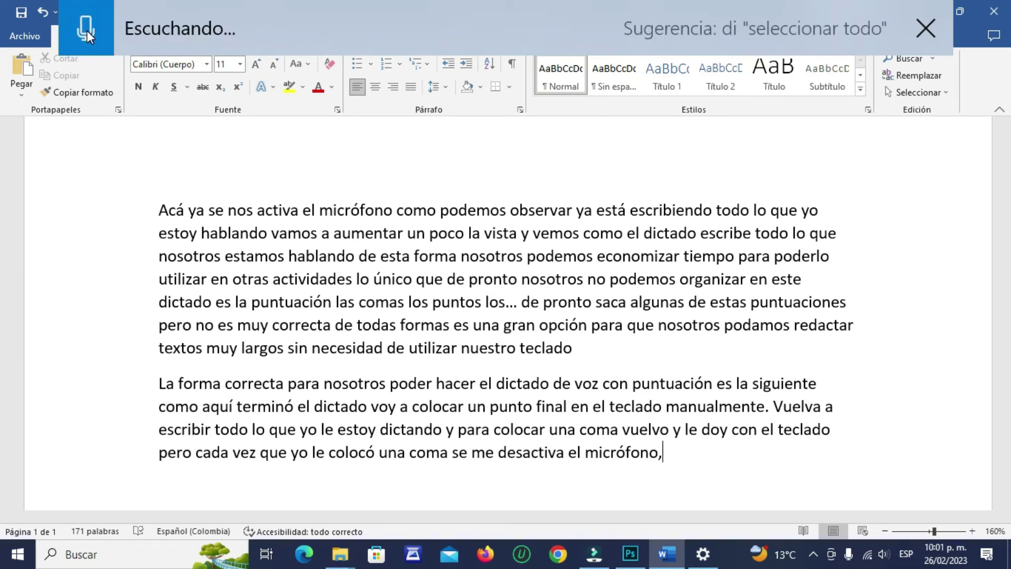